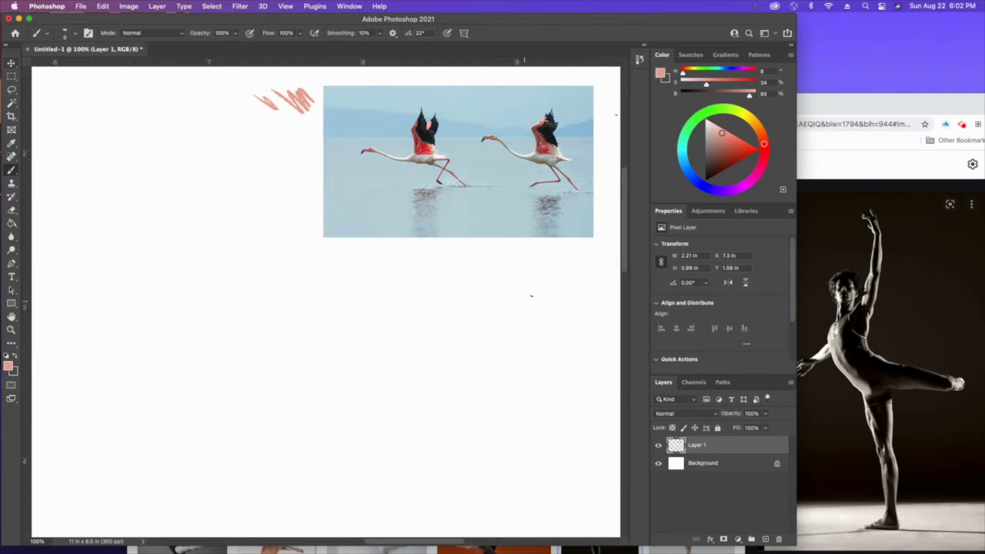
Sketch the dancer's head, curved line of action and simplified torso and hips in the space below the flamingo photo
mouse_move(469, 292)
left_mouse_down()
mouse_move(487, 270)
mouse_move(471, 286)
mouse_move(484, 356)
mouse_move(557, 395)
left_mouse_up()
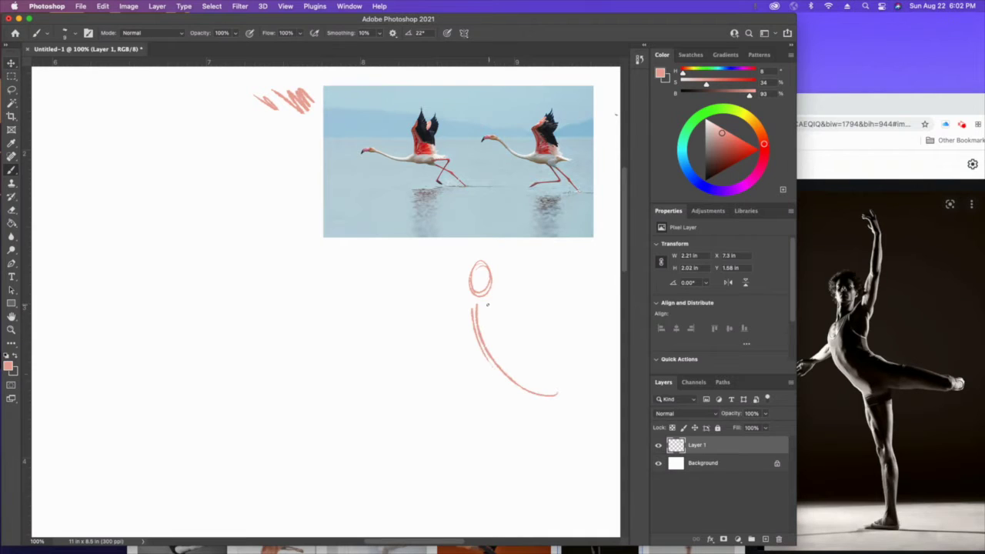
mouse_move(491, 302)
left_mouse_down()
mouse_move(466, 317)
mouse_move(479, 365)
left_mouse_up()
left_click_drag(505, 304, 479, 352)
mouse_move(468, 319)
left_mouse_down()
mouse_move(472, 360)
mouse_move(505, 386)
mouse_move(530, 389)
left_mouse_up()
mouse_move(491, 347)
left_mouse_down()
mouse_move(530, 359)
mouse_move(523, 376)
mouse_move(531, 384)
mouse_move(521, 351)
left_mouse_up()
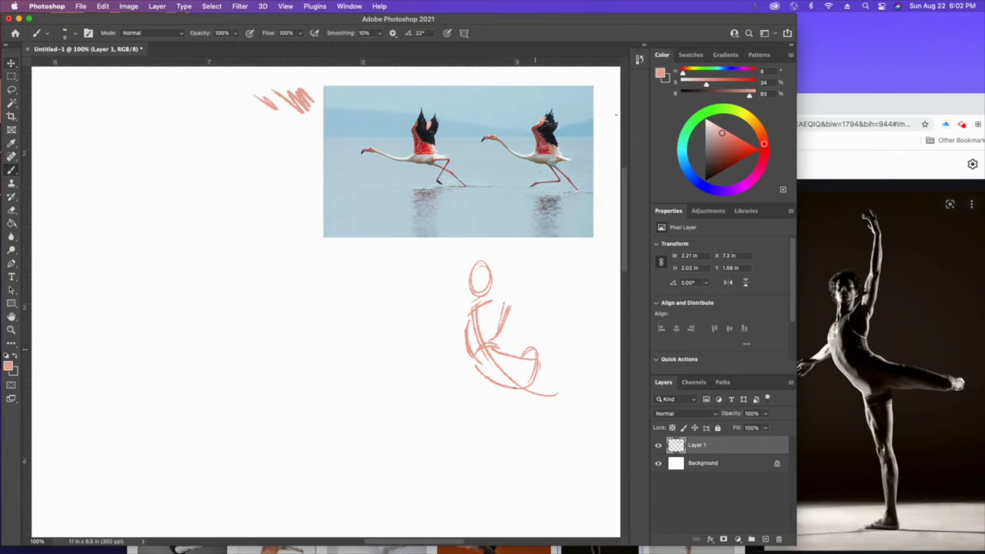
Sketch the dancer's straight standing leg with its foot and the other leg raised horizontally behind the hips
left_click_drag(498, 387, 530, 483)
mouse_move(516, 449)
left_mouse_down()
mouse_move(512, 502)
mouse_move(525, 463)
mouse_move(517, 530)
mouse_move(484, 529)
left_mouse_up()
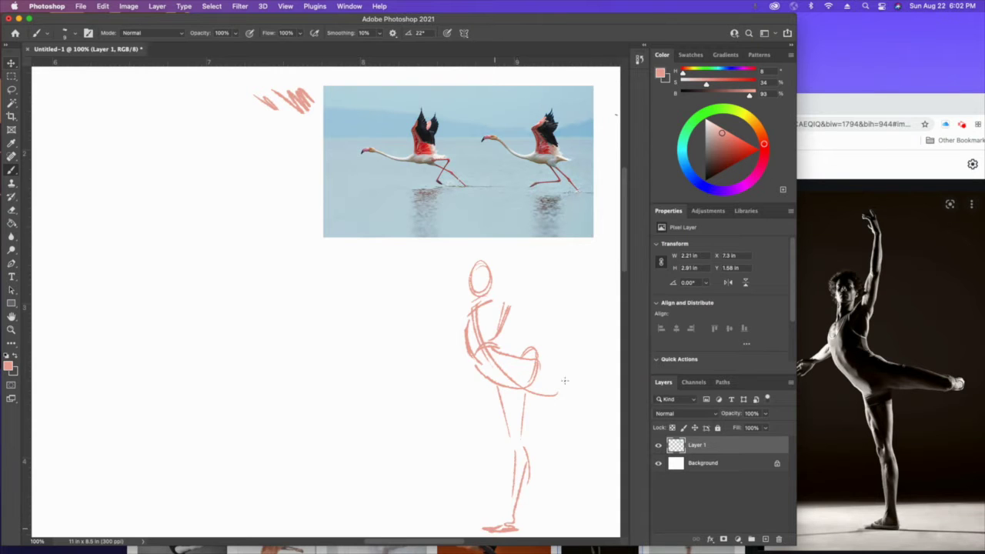
mouse_move(532, 355)
left_mouse_down()
mouse_move(565, 352)
mouse_move(591, 372)
mouse_move(610, 355)
left_mouse_up()
mouse_move(605, 355)
left_mouse_down()
mouse_move(580, 355)
mouse_move(615, 352)
left_mouse_up()
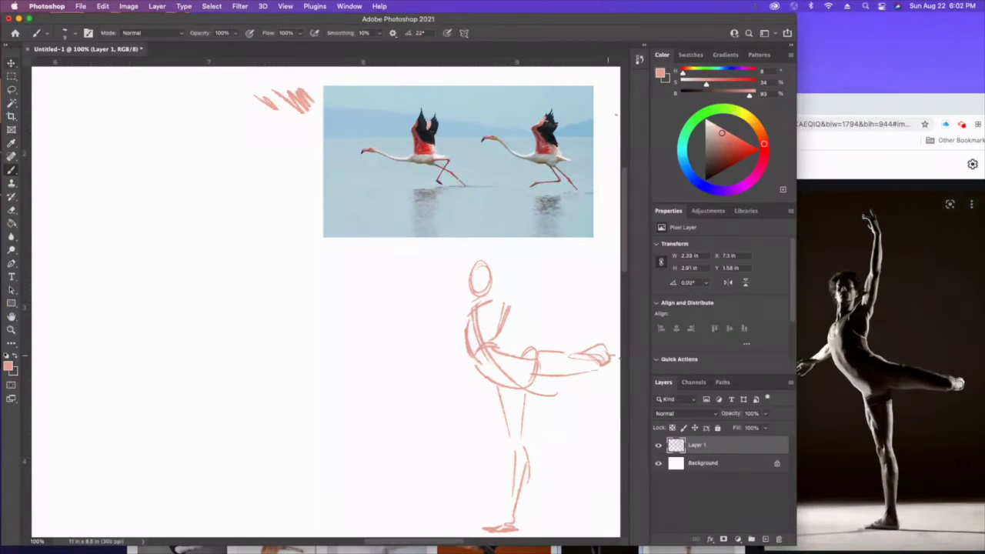
Sketch the dancer's lowered arm and the arm raised overhead, and add face guidelines, ear and neck
left_click_drag(466, 314, 461, 339)
mouse_move(510, 298)
left_mouse_down()
mouse_move(520, 210)
mouse_move(509, 193)
mouse_move(515, 212)
mouse_move(505, 185)
left_mouse_up()
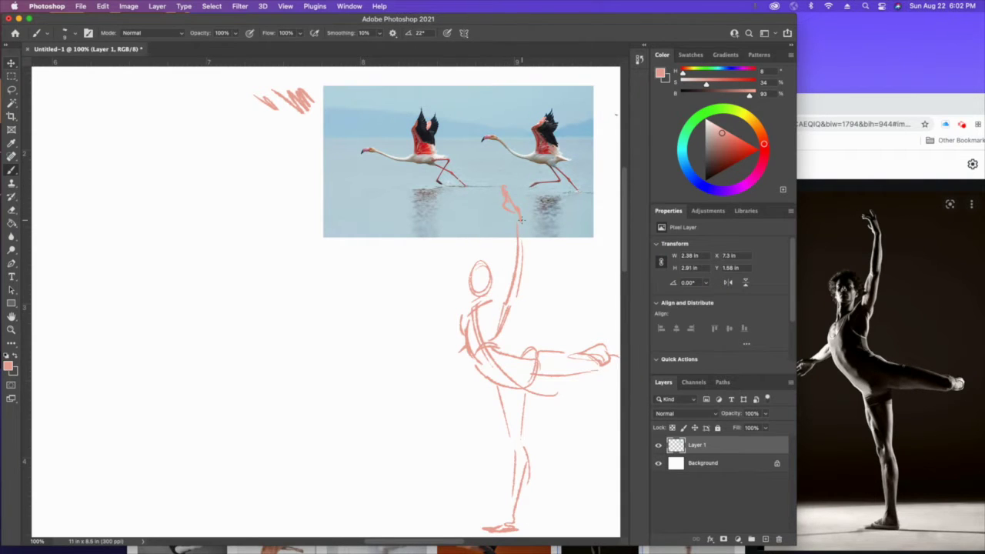
mouse_move(483, 275)
left_mouse_down()
mouse_move(470, 279)
mouse_move(497, 289)
mouse_move(468, 291)
mouse_move(479, 263)
mouse_move(469, 312)
left_mouse_up()
Sketch a small running flamingo study beside the photo, with head and beak, neck, oval body, raised wings, tail and legs
mouse_move(106, 111)
left_mouse_down()
mouse_move(91, 117)
mouse_move(172, 150)
mouse_move(253, 140)
mouse_move(276, 151)
mouse_move(268, 157)
mouse_move(278, 141)
left_mouse_up()
mouse_move(175, 140)
left_mouse_down()
mouse_move(181, 95)
mouse_move(193, 121)
mouse_move(180, 90)
mouse_move(185, 67)
mouse_move(198, 75)
mouse_move(204, 134)
left_mouse_up()
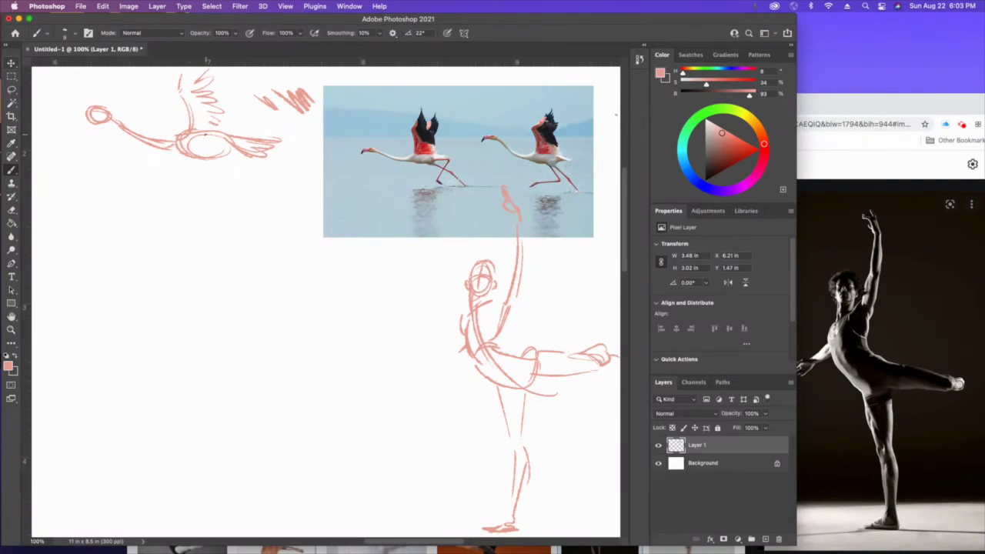
mouse_move(228, 77)
left_mouse_down()
mouse_move(247, 99)
mouse_move(224, 131)
mouse_move(219, 99)
mouse_move(251, 71)
left_mouse_up()
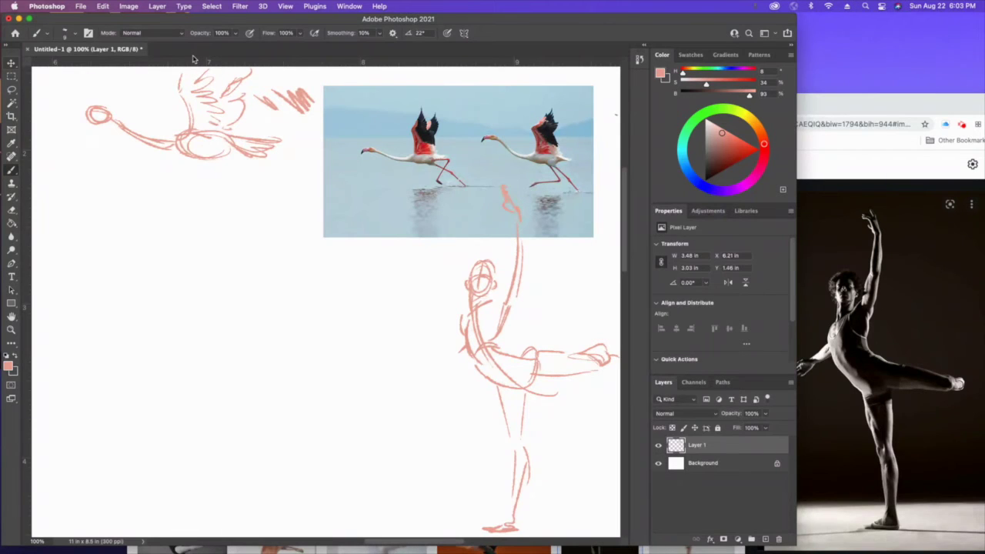
mouse_move(78, 114)
left_mouse_down()
mouse_move(68, 122)
mouse_move(80, 118)
left_mouse_up()
mouse_move(221, 151)
left_mouse_down()
mouse_move(251, 149)
mouse_move(221, 160)
mouse_move(263, 159)
mouse_move(249, 206)
left_mouse_up()
mouse_move(216, 159)
left_mouse_down()
mouse_move(267, 191)
mouse_move(285, 221)
left_mouse_up()
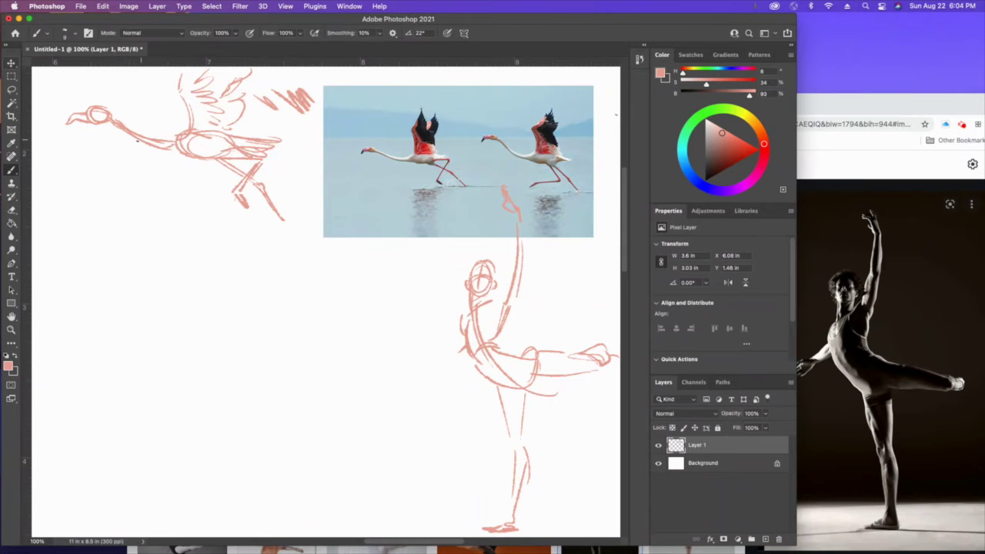
left_click_drag(182, 136, 185, 133)
Sketch a large curved line of action and the posed flamingo's chest, body and tail around it, echoing the dancer's torso
mouse_move(181, 211)
left_mouse_down()
mouse_move(263, 391)
mouse_move(310, 381)
left_mouse_up()
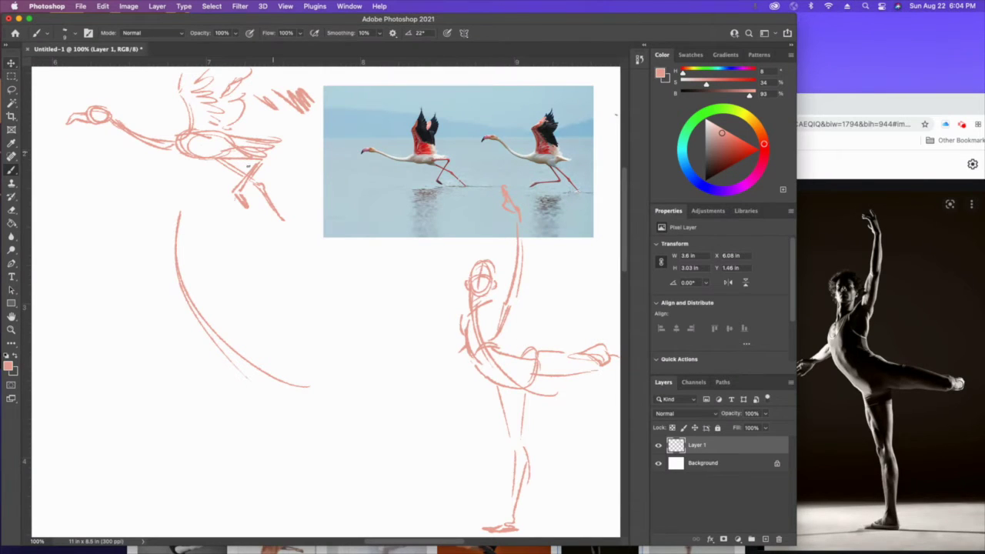
mouse_move(221, 307)
left_mouse_down()
mouse_move(184, 303)
mouse_move(199, 342)
mouse_move(219, 358)
mouse_move(249, 366)
mouse_move(268, 341)
mouse_move(229, 326)
mouse_move(197, 295)
mouse_move(214, 306)
mouse_move(189, 333)
mouse_move(198, 327)
mouse_move(251, 366)
mouse_move(220, 332)
mouse_move(260, 339)
mouse_move(293, 329)
left_mouse_up()
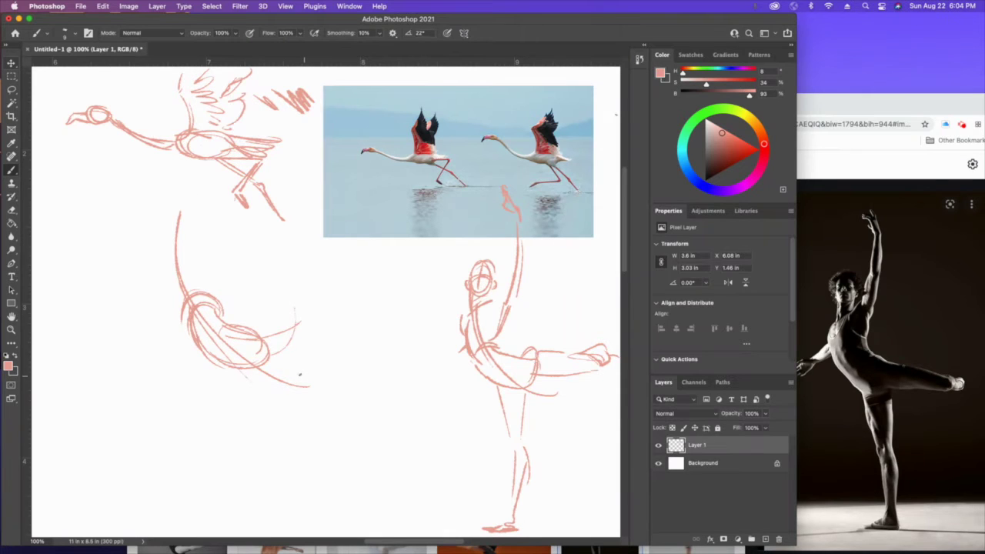
left_click_drag(201, 316, 209, 323)
mouse_move(208, 310)
left_mouse_down()
mouse_move(190, 278)
mouse_move(196, 231)
mouse_move(186, 324)
left_mouse_up()
Sketch the posed flamingo's slender curved neck, round head and upturned beak above the body
mouse_move(198, 217)
left_mouse_down()
mouse_move(183, 283)
mouse_move(197, 197)
mouse_move(210, 207)
mouse_move(190, 207)
mouse_move(209, 203)
mouse_move(188, 206)
mouse_move(208, 209)
left_mouse_up()
left_click_drag(182, 251, 195, 218)
mouse_move(180, 274)
left_mouse_down()
mouse_move(188, 224)
mouse_move(194, 259)
left_mouse_up()
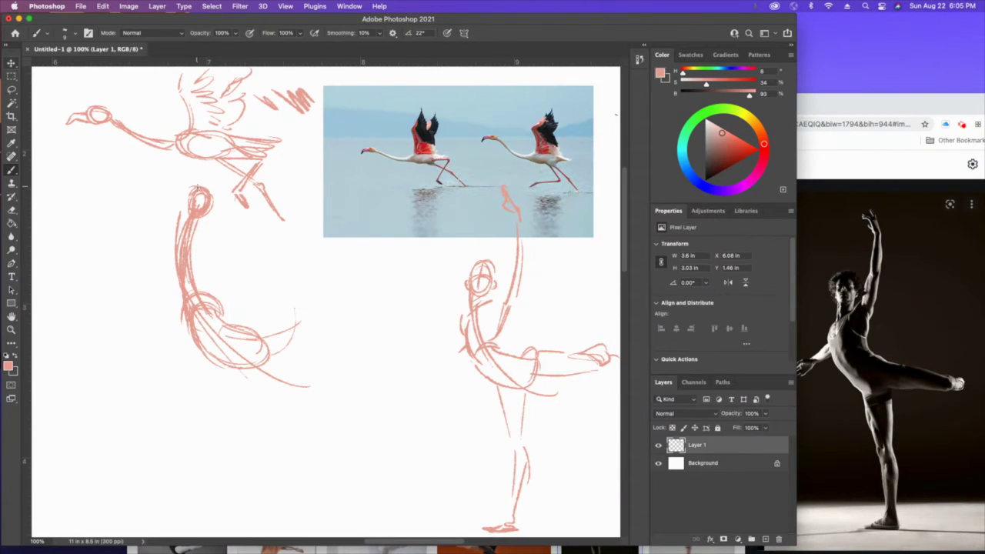
mouse_move(201, 185)
left_mouse_down()
mouse_move(180, 166)
mouse_move(202, 202)
left_mouse_up()
mouse_move(220, 286)
left_mouse_down()
mouse_move(325, 190)
mouse_move(339, 310)
mouse_move(268, 299)
left_mouse_up()
mouse_move(157, 282)
left_mouse_down()
mouse_move(79, 345)
mouse_move(167, 324)
left_mouse_up()
key("super+z")
key("super+z")
key("super+z")
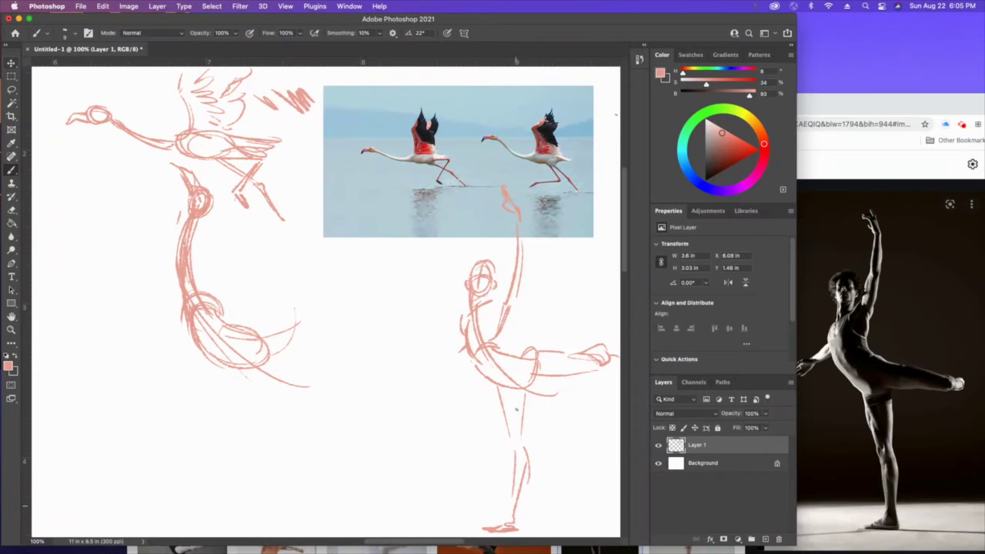
Sketch the posed flamingo's standing leg with knee and foot, and extend its other leg behind the body
left_click_drag(233, 372, 246, 407)
left_click_drag(237, 369, 251, 407)
left_click_drag(231, 371, 237, 509)
key("super+z")
left_click_drag(248, 410, 251, 510)
mouse_move(197, 312)
left_mouse_down()
mouse_move(239, 356)
mouse_move(329, 397)
left_mouse_up()
left_click_drag(254, 411, 248, 499)
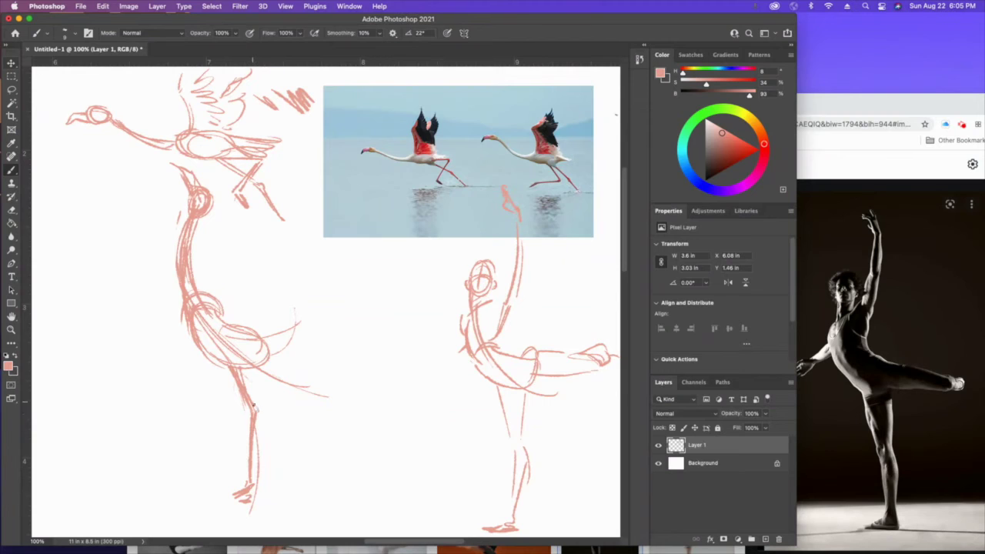
left_click_drag(258, 420, 253, 499)
mouse_move(311, 370)
left_mouse_down()
mouse_move(275, 364)
mouse_move(268, 351)
mouse_move(260, 361)
mouse_move(223, 358)
mouse_move(287, 366)
mouse_move(278, 371)
mouse_move(257, 362)
mouse_move(329, 369)
mouse_move(333, 356)
mouse_move(346, 355)
mouse_move(322, 364)
mouse_move(376, 344)
mouse_move(344, 365)
mouse_move(391, 343)
left_mouse_up()
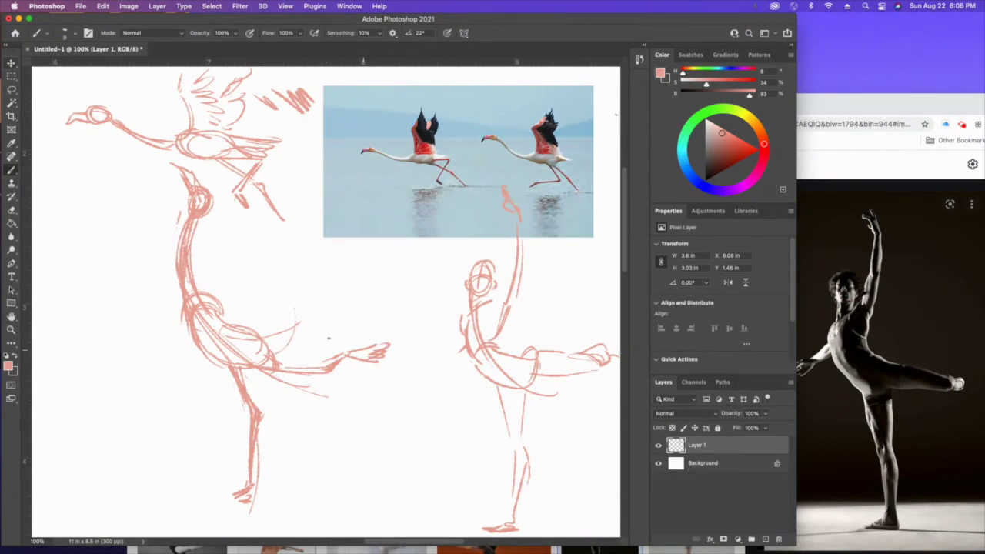
mouse_move(254, 348)
left_mouse_down()
mouse_move(228, 323)
mouse_move(251, 342)
left_mouse_up()
Select the small flamingo study and the test scribbles with the Lasso tool and delete them
key("l")
mouse_move(71, 104)
left_mouse_down()
mouse_move(121, 155)
mouse_move(207, 174)
mouse_move(265, 225)
mouse_move(305, 139)
mouse_move(289, 75)
mouse_move(99, 94)
mouse_move(103, 154)
left_mouse_up()
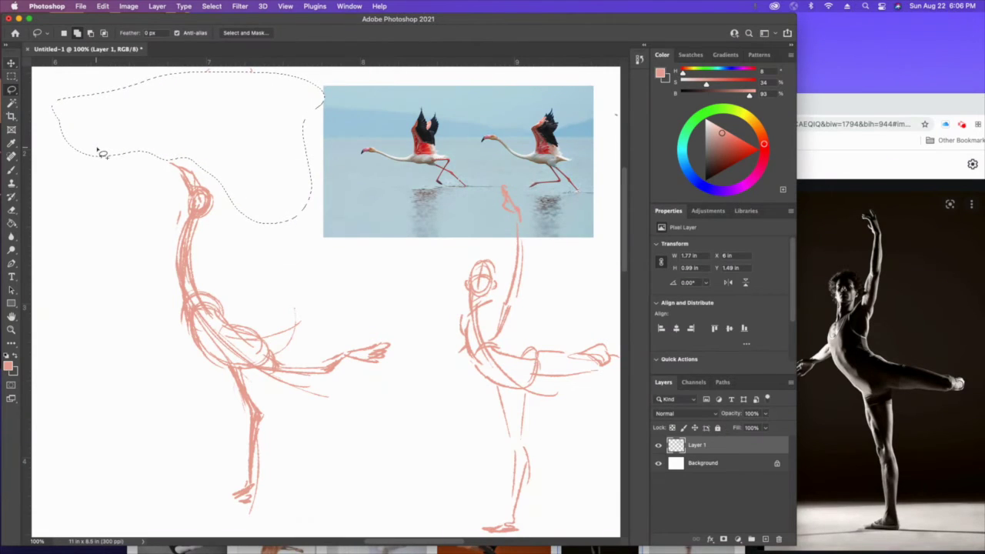
left_click(119, 161)
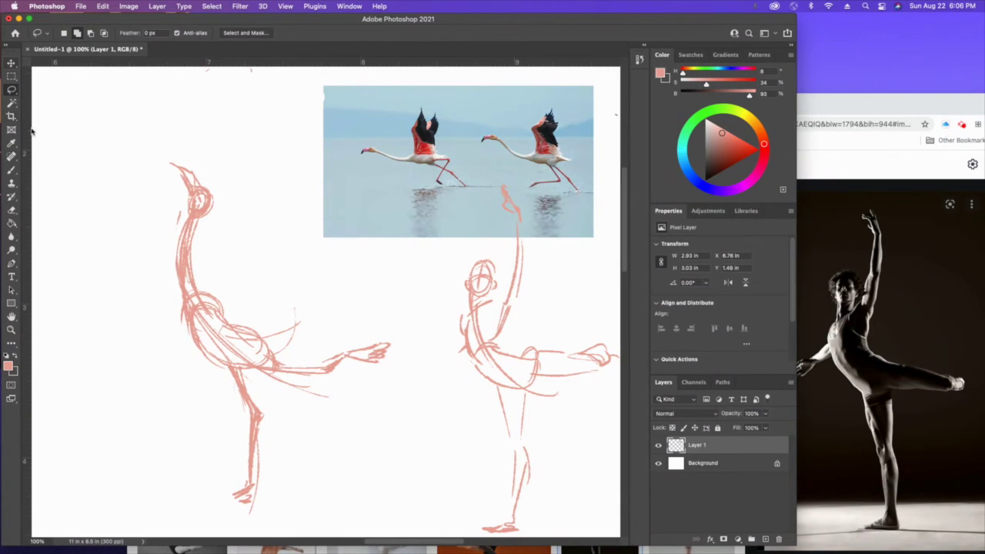
Brush in the raised wing's long curved leading edge from the shoulder to above the head, following the dancer's lifted arm
key("b")
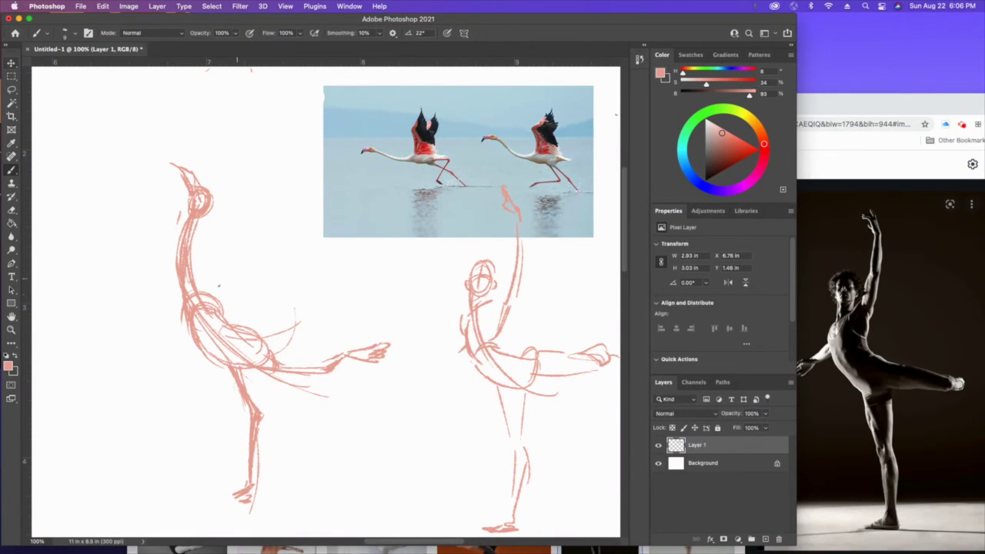
left_click_drag(234, 300, 248, 228)
left_click(879, 274)
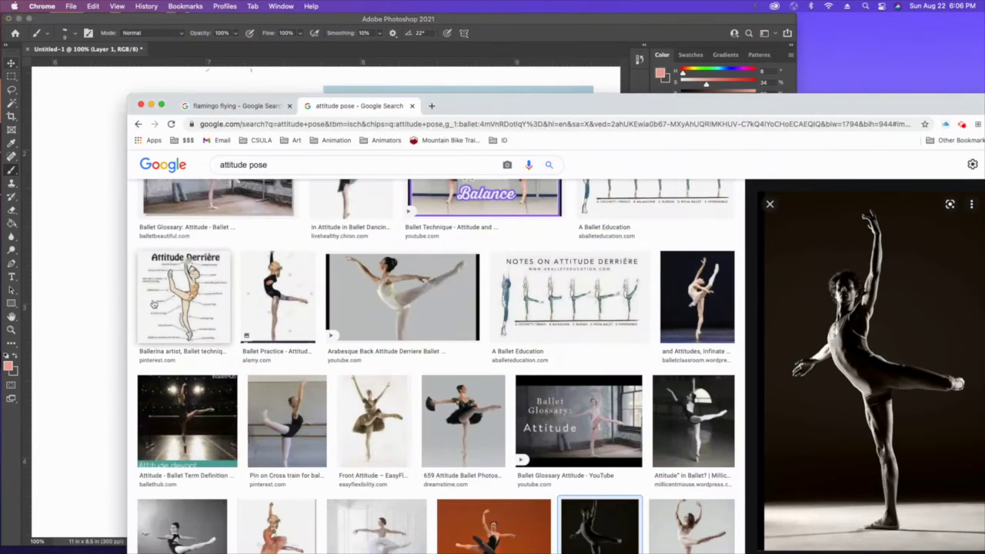
left_click(96, 293)
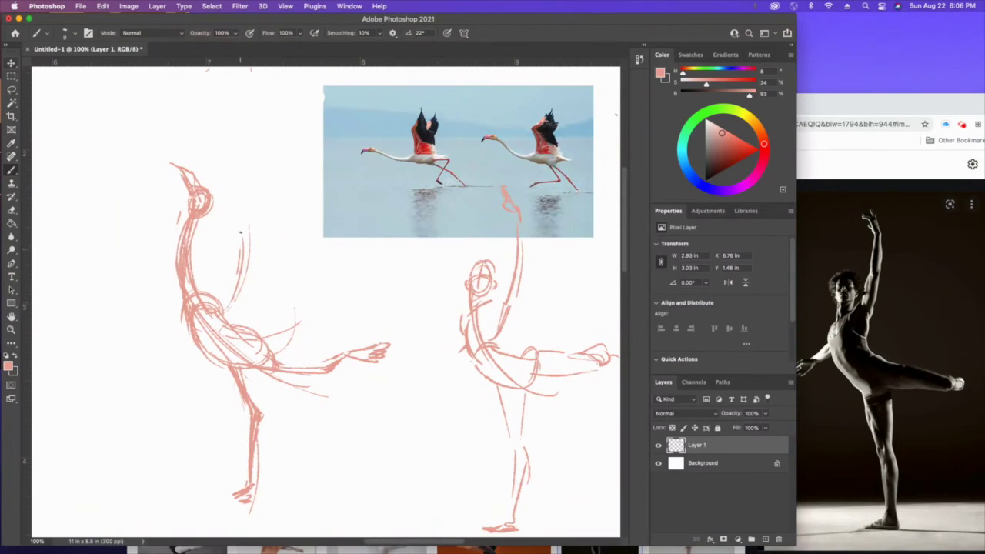
mouse_move(247, 218)
left_mouse_down()
mouse_move(242, 93)
mouse_move(248, 202)
left_mouse_up()
mouse_move(250, 296)
left_mouse_down()
mouse_move(231, 102)
mouse_move(254, 258)
left_mouse_up()
left_click_drag(211, 96, 231, 323)
mouse_move(227, 123)
left_mouse_down()
mouse_move(254, 216)
mouse_move(233, 286)
left_mouse_up()
left_click_drag(247, 228, 215, 301)
Sketch long feathers curving forward at the tip of the raised wing
left_click_drag(207, 89, 240, 146)
left_click_drag(242, 89, 256, 194)
left_click_drag(195, 70, 234, 140)
mouse_move(169, 81)
left_mouse_down()
mouse_move(223, 126)
mouse_move(243, 170)
left_mouse_up()
left_click_drag(184, 103, 225, 133)
left_click_drag(157, 89, 225, 127)
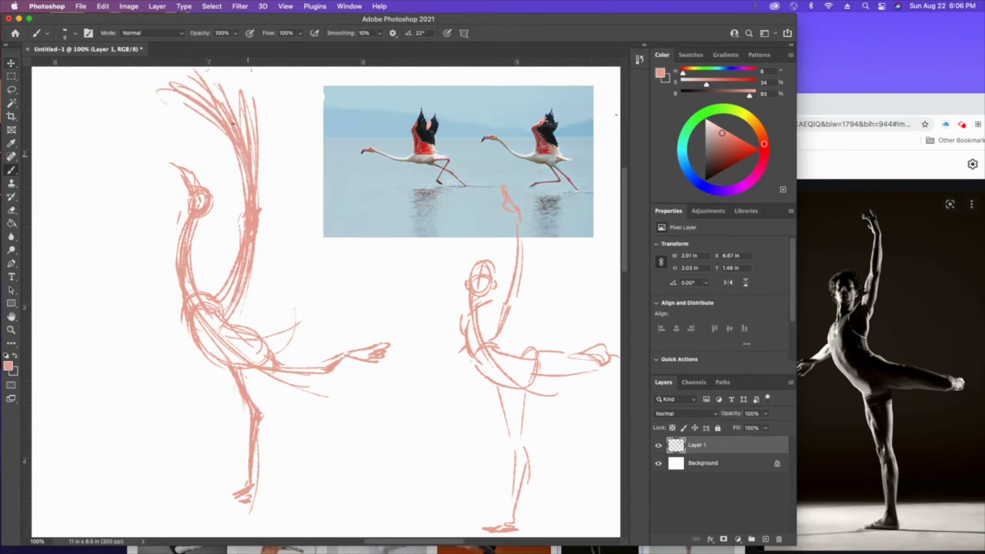
Sketch feathers fanning backward from the middle joint of the raised wing
mouse_move(230, 91)
left_mouse_down()
mouse_move(272, 121)
mouse_move(263, 182)
left_mouse_up()
left_click_drag(278, 117, 261, 198)
left_click_drag(285, 92, 266, 188)
left_click_drag(308, 143, 262, 209)
left_click_drag(323, 133, 272, 207)
mouse_move(334, 165)
left_mouse_down()
mouse_move(313, 189)
mouse_move(260, 214)
left_mouse_up()
left_click_drag(334, 185, 267, 215)
left_click_drag(343, 201, 270, 215)
mouse_move(332, 234)
left_mouse_down()
mouse_move(273, 219)
mouse_move(262, 228)
left_mouse_up()
left_click_drag(303, 264, 264, 227)
Fill in the raised wing's lower feathers between its middle joint and the flamingo's back
mouse_move(298, 294)
left_mouse_down()
mouse_move(317, 281)
mouse_move(250, 265)
mouse_move(244, 292)
left_mouse_up()
left_click_drag(257, 248, 254, 282)
left_click_drag(254, 283, 235, 325)
left_click_drag(251, 243, 247, 310)
left_click_drag(292, 294, 259, 312)
left_click_drag(296, 266, 265, 299)
left_click_drag(314, 283, 294, 303)
left_click_drag(317, 242, 311, 270)
left_click_drag(311, 276, 284, 278)
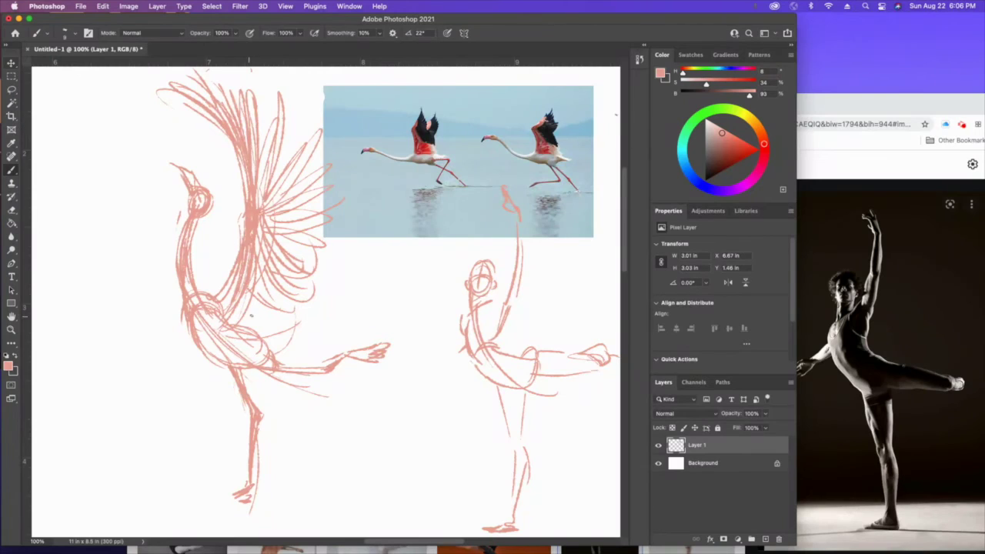
left_click_drag(282, 310, 263, 324)
left_click_drag(299, 295, 280, 309)
left_click_drag(318, 267, 298, 283)
left_click_drag(328, 250, 303, 243)
key("super+z")
key("super+z")
key("super+z")
key("super+z")
key("super+z")
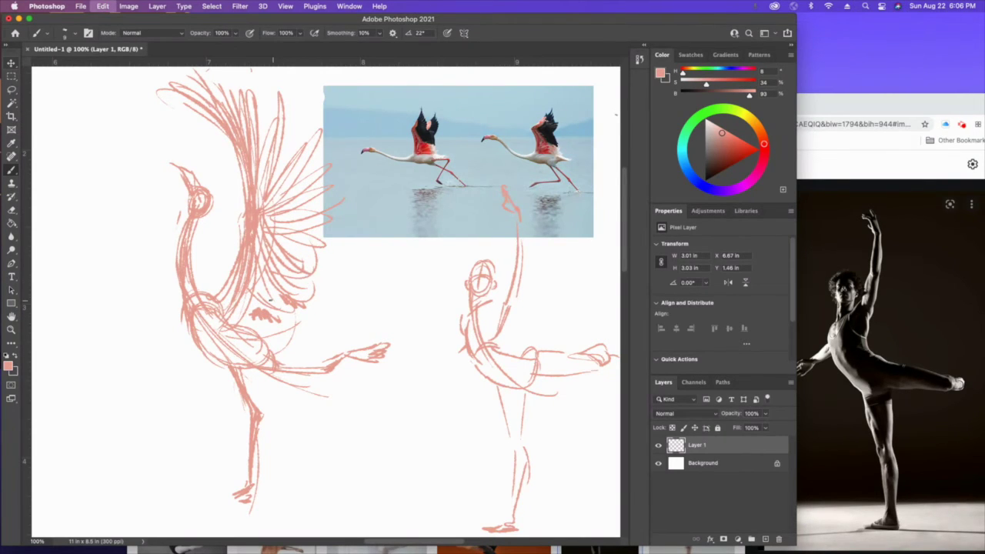
Sketch the lowered second wing with its feathers in front of the flamingo's chest, and add strokes to the standing foot
mouse_move(256, 319)
left_mouse_down()
mouse_move(293, 312)
mouse_move(181, 306)
mouse_move(216, 292)
left_mouse_up()
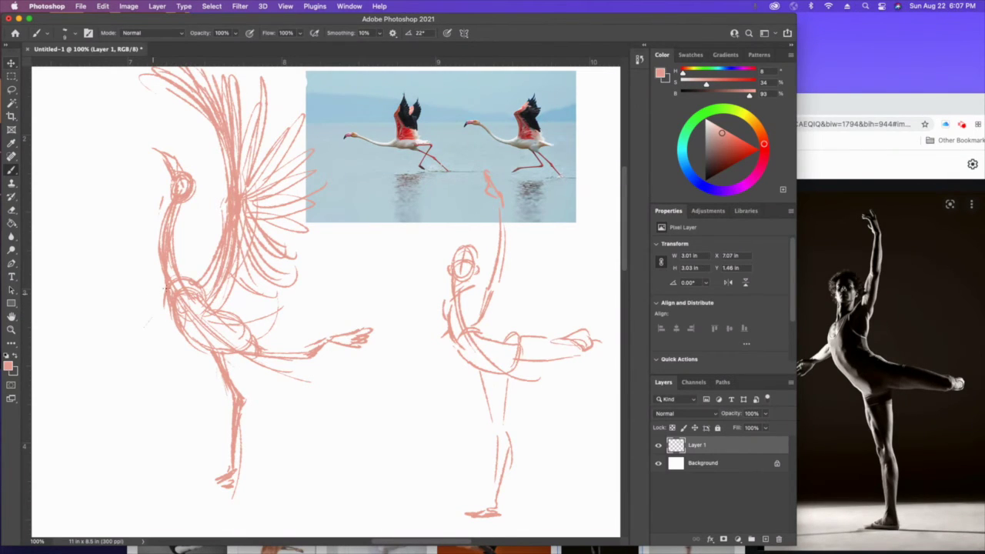
left_click_drag(154, 311, 123, 316)
mouse_move(164, 300)
left_mouse_down()
mouse_move(120, 307)
mouse_move(165, 318)
mouse_move(154, 342)
mouse_move(168, 311)
mouse_move(149, 347)
left_mouse_up()
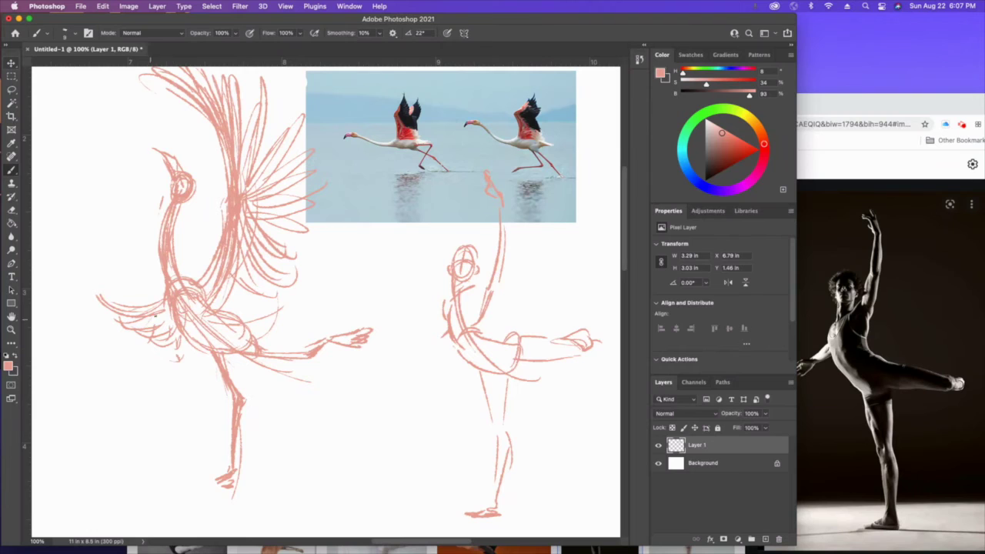
mouse_move(164, 308)
left_mouse_down()
mouse_move(130, 312)
mouse_move(100, 300)
left_mouse_up()
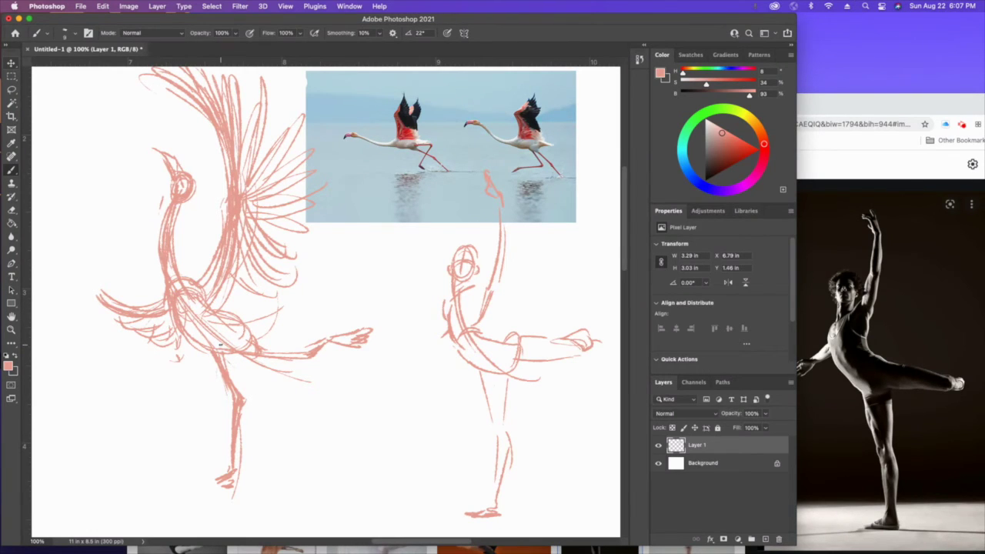
left_click_drag(220, 485, 198, 491)
Lower the opacity of Layer 1 to 22% and add a new layer above it
left_click(765, 413)
left_click_drag(765, 426, 727, 428)
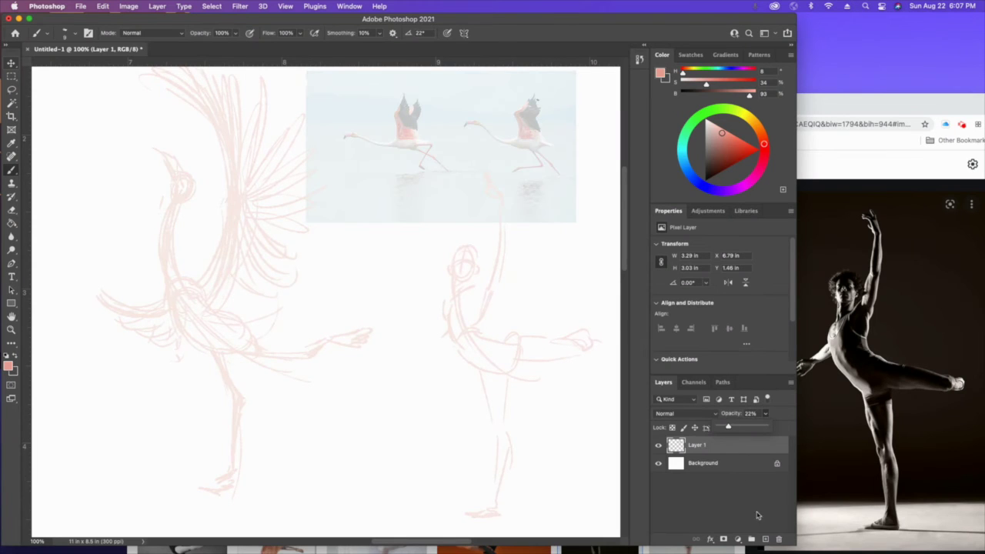
left_click(766, 540)
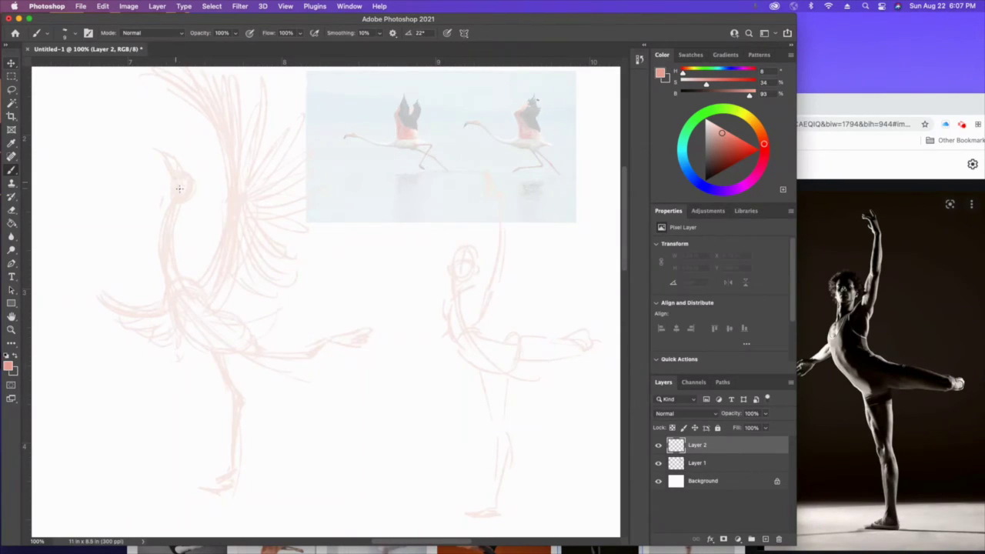
Enlarge the brush to 35 and paint the whole flamingo as a solid pink silhouette over the faded sketch
key("bracketright")
key("bracketright")
mouse_move(180, 193)
left_mouse_down()
mouse_move(175, 162)
mouse_move(160, 152)
mouse_move(176, 185)
mouse_move(161, 186)
mouse_move(183, 317)
mouse_move(240, 337)
mouse_move(231, 324)
mouse_move(292, 311)
mouse_move(285, 327)
mouse_move(239, 328)
mouse_move(246, 345)
mouse_move(223, 339)
mouse_move(217, 356)
mouse_move(241, 391)
mouse_move(231, 466)
mouse_move(206, 476)
left_mouse_up()
mouse_move(241, 347)
left_mouse_down()
mouse_move(304, 355)
mouse_move(326, 334)
mouse_move(357, 338)
left_mouse_up()
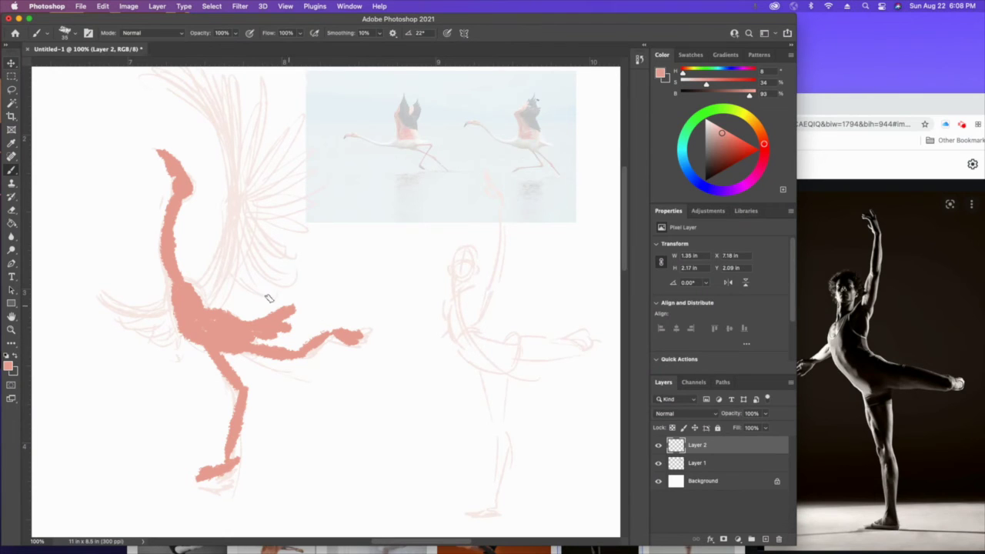
mouse_move(201, 289)
left_mouse_down()
mouse_move(208, 117)
mouse_move(180, 88)
mouse_move(207, 77)
mouse_move(228, 177)
mouse_move(268, 146)
mouse_move(301, 173)
mouse_move(294, 203)
mouse_move(245, 210)
mouse_move(220, 301)
mouse_move(249, 308)
mouse_move(247, 287)
mouse_move(259, 272)
mouse_move(238, 255)
mouse_move(294, 229)
mouse_move(235, 244)
mouse_move(238, 261)
mouse_move(296, 265)
mouse_move(313, 230)
mouse_move(219, 274)
mouse_move(220, 289)
mouse_move(172, 288)
mouse_move(180, 322)
mouse_move(177, 308)
mouse_move(128, 315)
mouse_move(126, 325)
mouse_move(175, 335)
mouse_move(142, 327)
left_mouse_up()
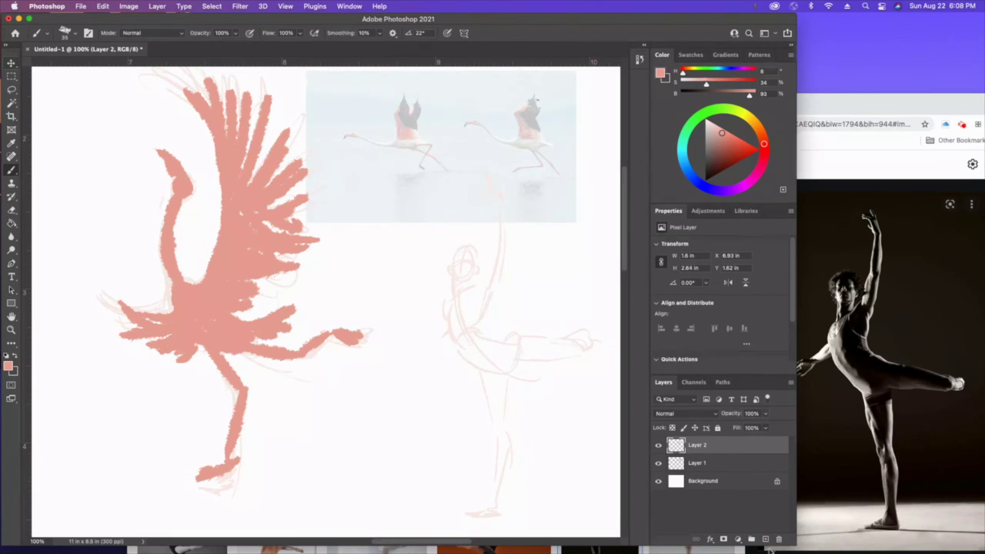
Add another layer for dark grey linework, reduce the opacity of silhouette Layer 2, and make Layer 3 active
left_click(766, 539)
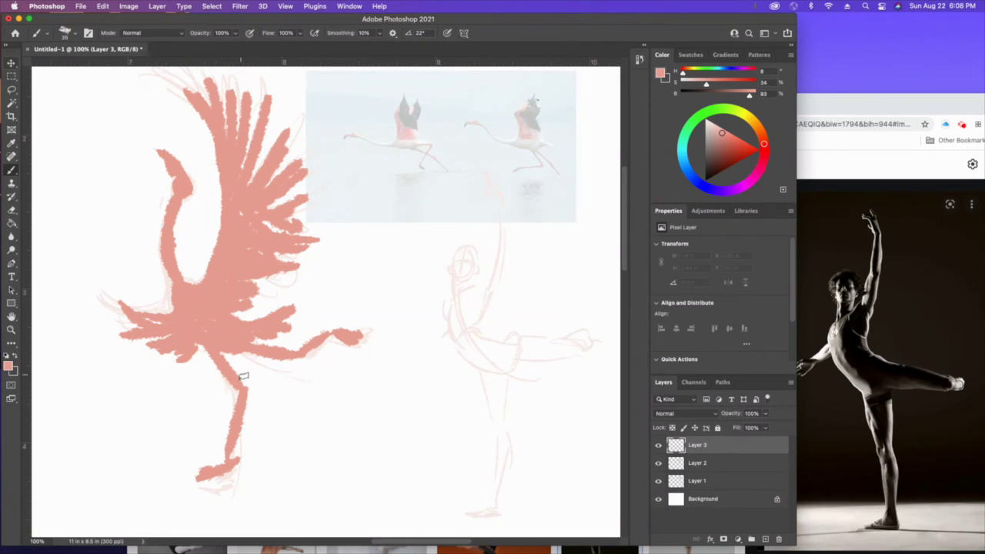
key("x")
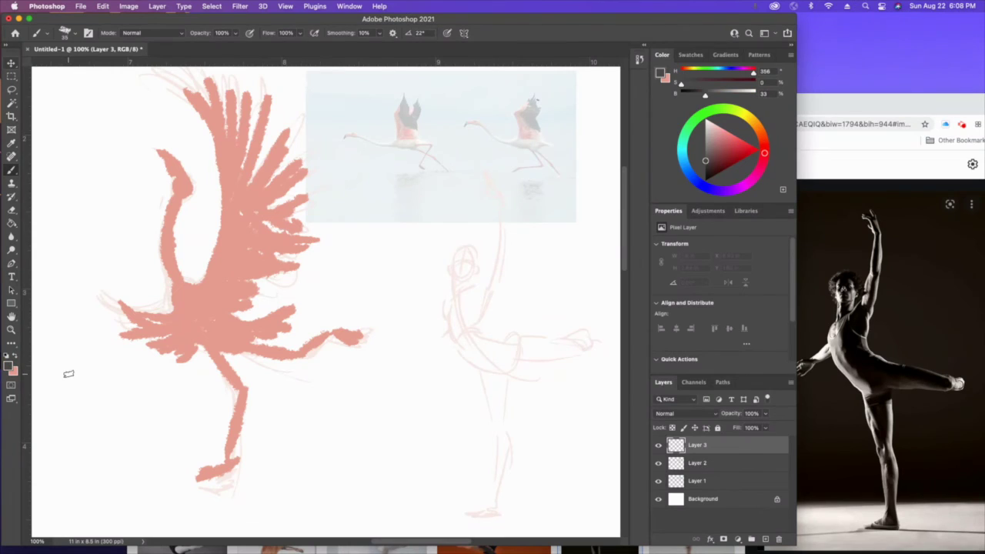
left_click(708, 464)
left_click(765, 413)
mouse_move(765, 426)
left_mouse_down()
mouse_move(724, 425)
mouse_move(736, 427)
left_mouse_up()
left_click(710, 446)
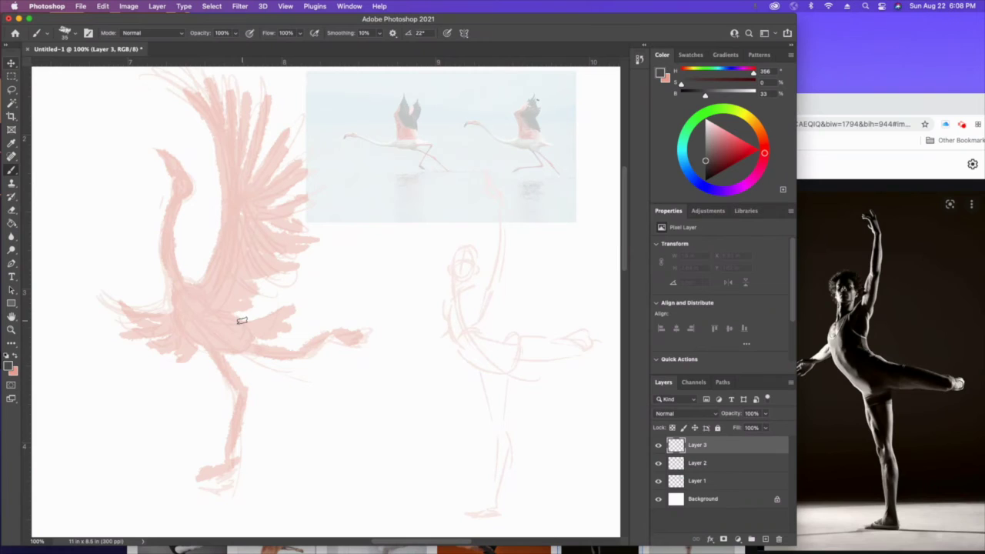
Reduce the brush size to 9 and ink the flamingo's head, eye and dark-tipped beak
key("bracketleft")
key("bracketleft")
key("bracketleft")
key("bracketleft")
key("bracketleft")
left_click_drag(187, 178, 183, 196)
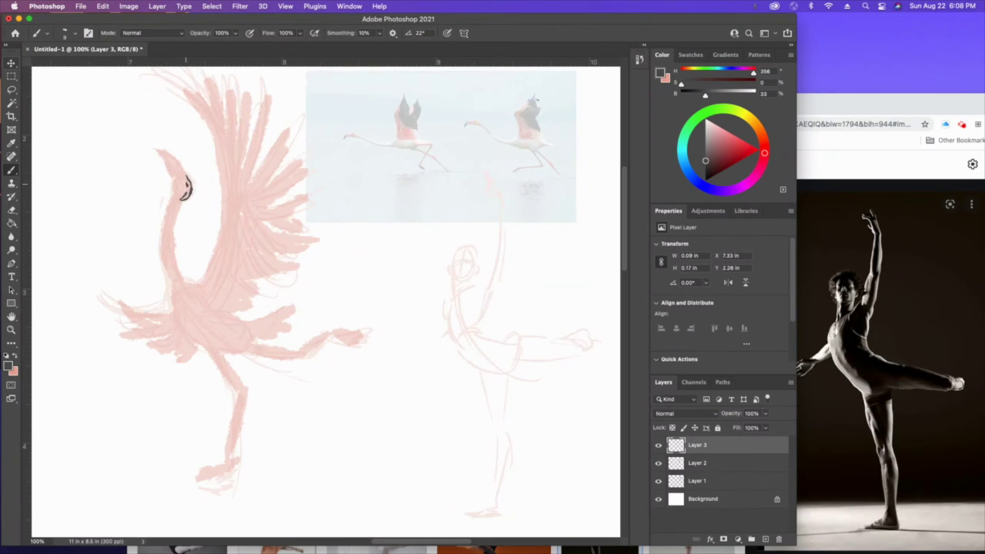
left_click_drag(184, 177, 164, 152)
left_click_drag(164, 155, 177, 197)
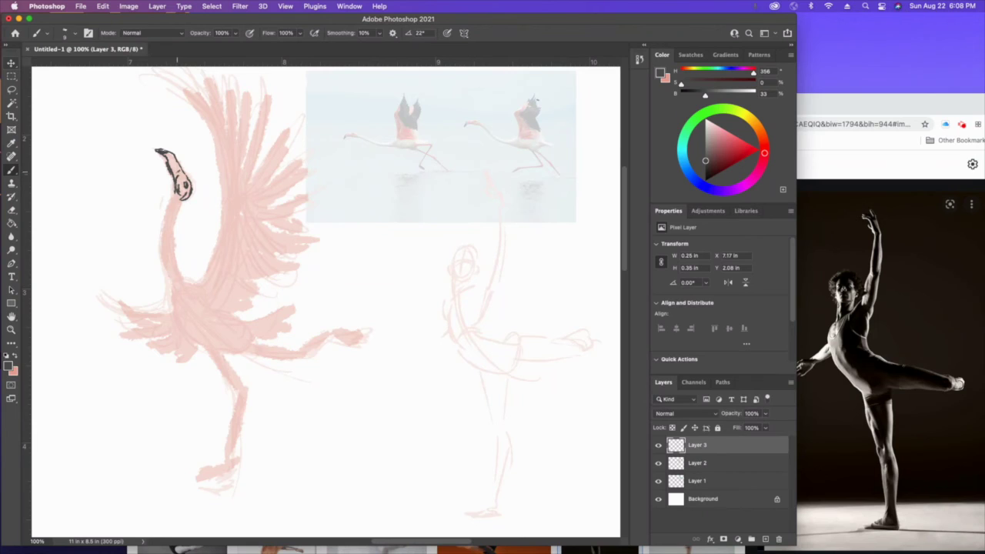
Ink both sides of the neck, the chest and belly contour, and short feather marks on the body
left_click_drag(175, 187, 183, 280)
mouse_move(170, 201)
left_mouse_down()
mouse_move(164, 257)
mouse_move(162, 237)
mouse_move(185, 337)
mouse_move(175, 302)
mouse_move(183, 325)
mouse_move(218, 354)
mouse_move(234, 348)
mouse_move(223, 354)
mouse_move(247, 344)
left_mouse_up()
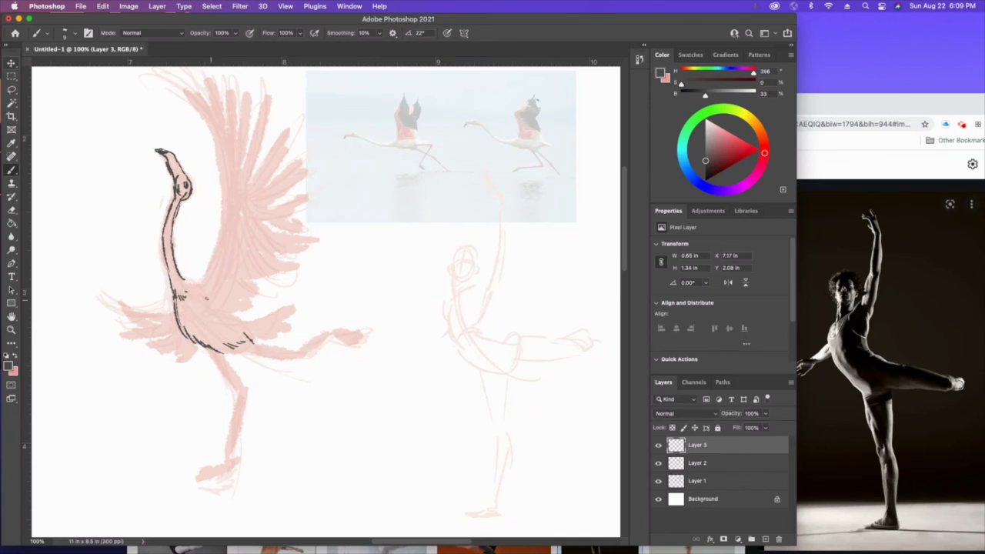
left_click_drag(209, 305, 239, 307)
Ink the raised wing's leading edge, its forward-curving tip feathers and the small feathers around the middle joint
mouse_move(202, 279)
left_mouse_down()
mouse_move(227, 233)
mouse_move(231, 164)
mouse_move(169, 76)
mouse_move(201, 105)
left_mouse_up()
mouse_move(174, 74)
left_mouse_down()
mouse_move(205, 97)
mouse_move(198, 77)
mouse_move(231, 120)
left_mouse_up()
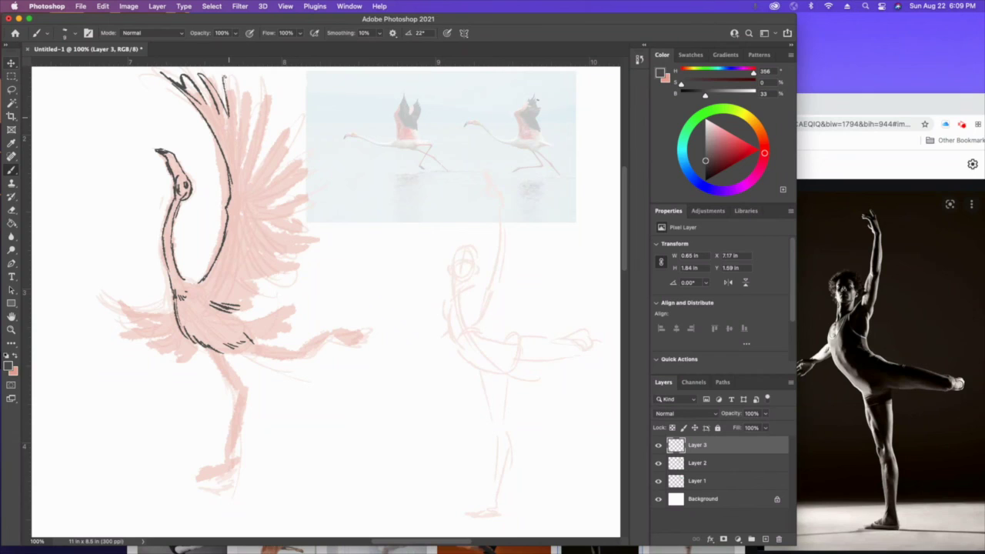
mouse_move(224, 75)
left_mouse_down()
mouse_move(232, 156)
mouse_move(237, 148)
mouse_move(266, 203)
left_mouse_up()
mouse_move(229, 234)
left_mouse_down()
mouse_move(250, 254)
mouse_move(263, 231)
left_mouse_up()
left_click_drag(247, 220, 266, 223)
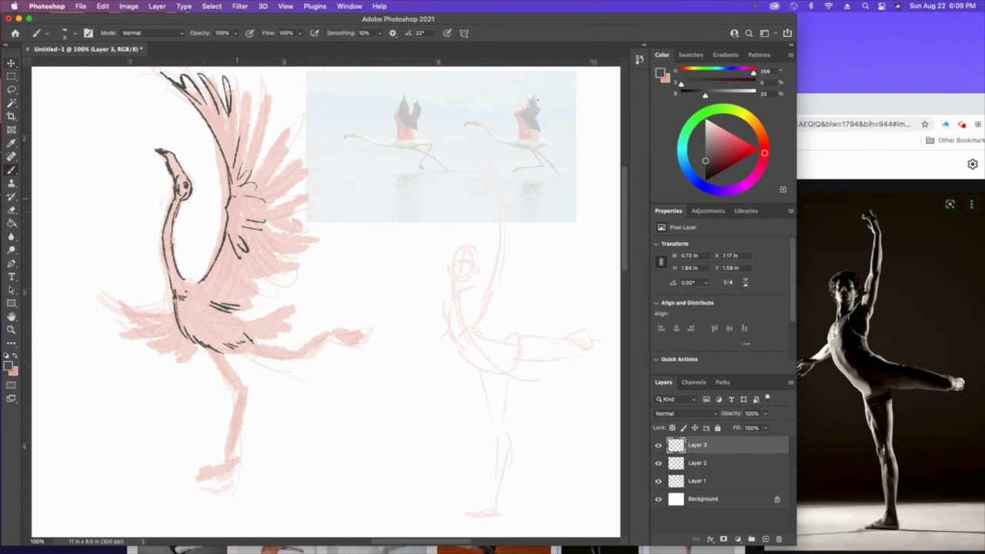
Ink more tip feathers and the dark ragged feather ends along the rear edge of the raised wing
left_click_drag(233, 71, 243, 111)
mouse_move(265, 204)
left_mouse_down()
mouse_move(292, 257)
mouse_move(319, 243)
mouse_move(289, 225)
mouse_move(305, 225)
left_mouse_up()
left_click_drag(294, 236, 325, 223)
left_click_drag(256, 220, 318, 195)
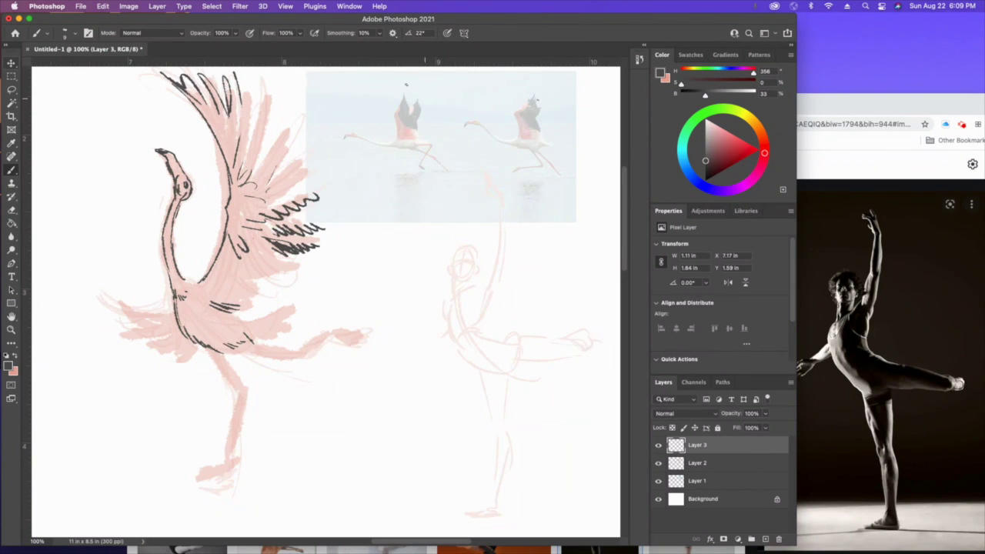
Circle the first flamingo's wings in the photo, and ink the long upper feathers of the drawn flamingo's raised wing
left_click_drag(430, 124, 434, 127)
mouse_move(259, 210)
left_mouse_down()
mouse_move(298, 192)
mouse_move(325, 165)
left_mouse_up()
mouse_move(260, 188)
left_mouse_down()
mouse_move(296, 150)
mouse_move(276, 146)
mouse_move(285, 150)
mouse_move(294, 114)
left_mouse_up()
mouse_move(261, 156)
left_mouse_down()
mouse_move(251, 181)
mouse_move(271, 108)
mouse_move(260, 77)
left_mouse_up()
left_click_drag(268, 132, 261, 75)
left_click_drag(268, 162, 258, 94)
mouse_move(257, 143)
left_mouse_down()
mouse_move(247, 176)
mouse_move(251, 140)
left_mouse_up()
left_click_drag(243, 152, 233, 89)
Ink the raised wing's lower feathers down to the back and outline the flamingo's tail
mouse_move(266, 265)
left_mouse_down()
mouse_move(286, 259)
mouse_move(274, 251)
left_mouse_up()
left_click_drag(221, 311, 245, 286)
mouse_move(243, 294)
left_mouse_down()
mouse_move(256, 271)
mouse_move(240, 286)
left_mouse_up()
mouse_move(267, 264)
left_mouse_down()
mouse_move(189, 305)
mouse_move(245, 317)
mouse_move(298, 303)
left_mouse_up()
mouse_move(271, 321)
left_mouse_down()
mouse_move(295, 314)
mouse_move(285, 324)
left_mouse_up()
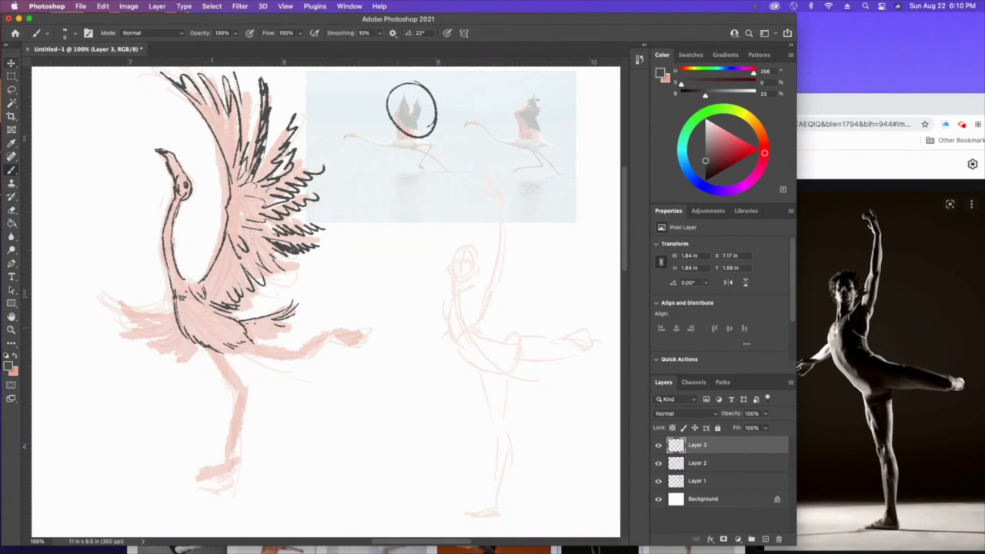
Ink the base of the extended back leg, the standing leg with its foot, and the lowered wing's feathers
mouse_move(268, 353)
left_mouse_down()
mouse_move(245, 353)
mouse_move(302, 349)
left_mouse_up()
mouse_move(210, 353)
left_mouse_down()
mouse_move(251, 393)
mouse_move(236, 435)
left_mouse_up()
mouse_move(244, 390)
left_mouse_down()
mouse_move(226, 453)
mouse_move(191, 454)
mouse_move(233, 453)
left_mouse_up()
mouse_move(177, 311)
left_mouse_down()
mouse_move(151, 315)
mouse_move(119, 302)
mouse_move(151, 327)
mouse_move(145, 345)
mouse_move(173, 351)
left_mouse_up()
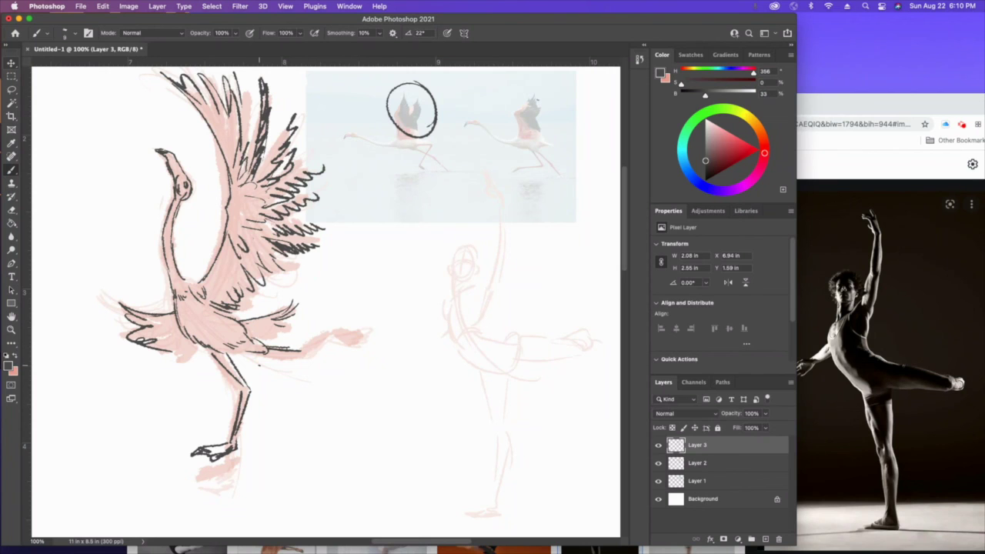